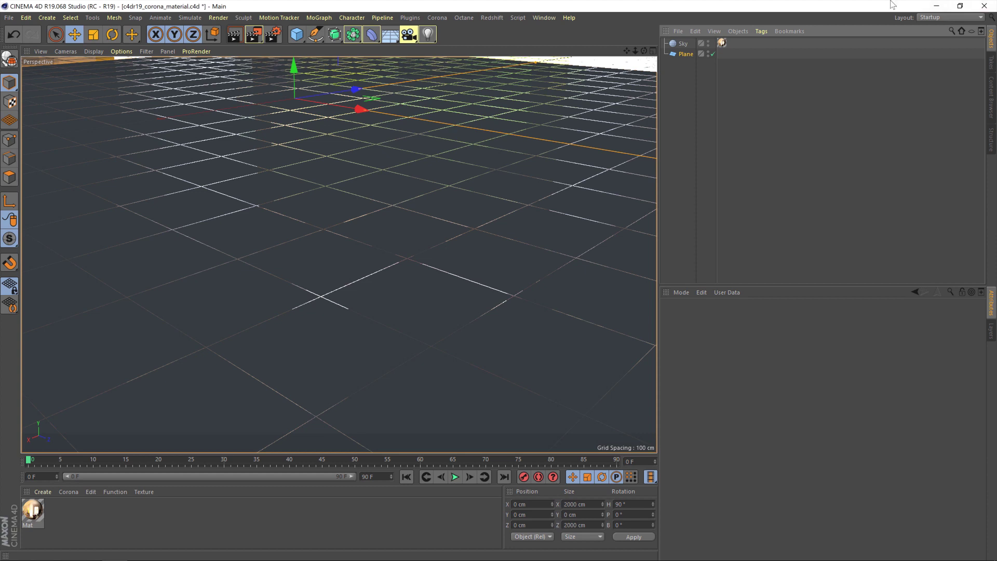
Launch the Poliigon Material Converter from the plugins list, then close it
left_click(410, 19)
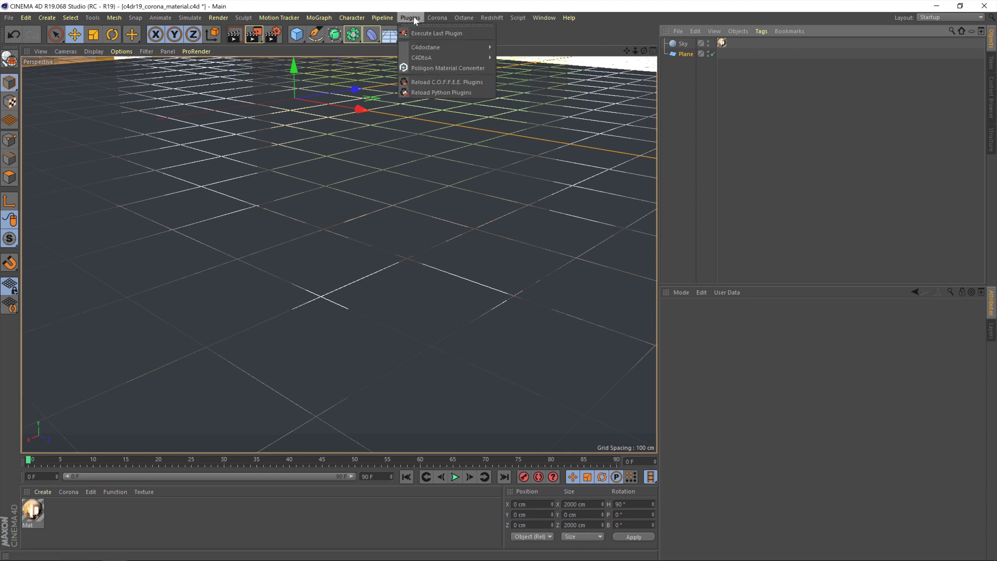
left_click(455, 69)
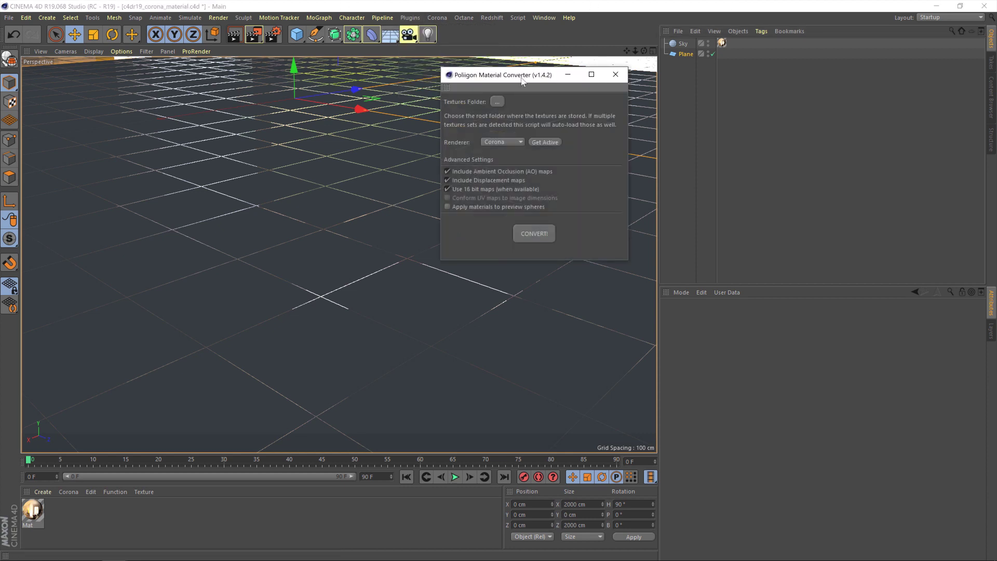
left_click(614, 78)
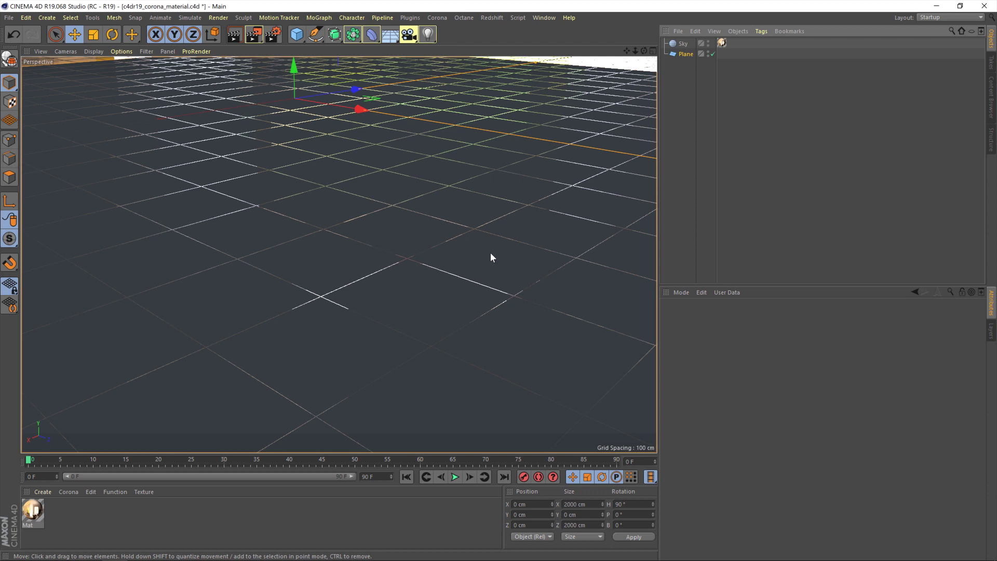
Run Installer_Poliigon_Material_Converter.py from the Desktop Poliigon_Material_Converter folder and acknowledge the success message
left_click(523, 19)
mouse_move(532, 33)
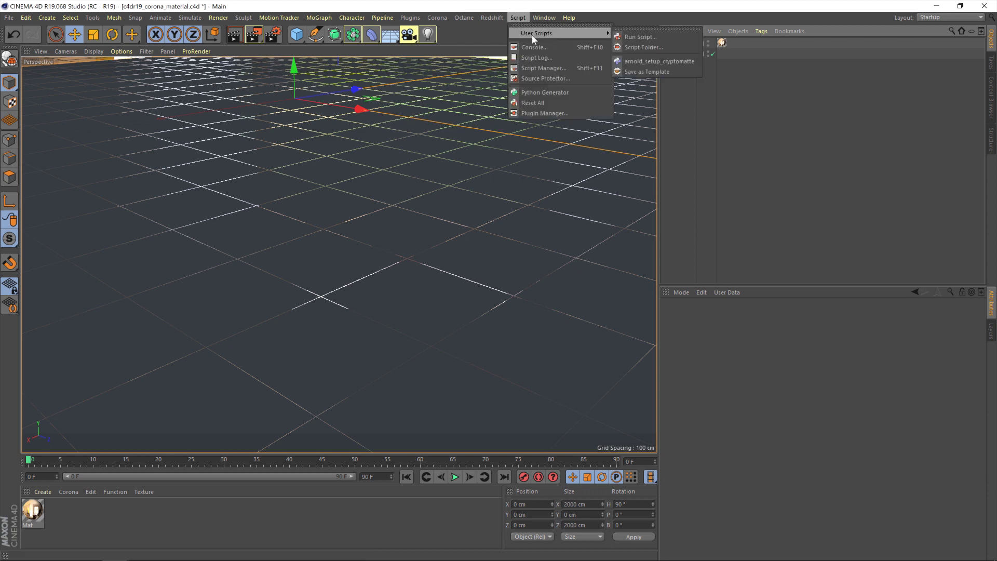
left_click(646, 38)
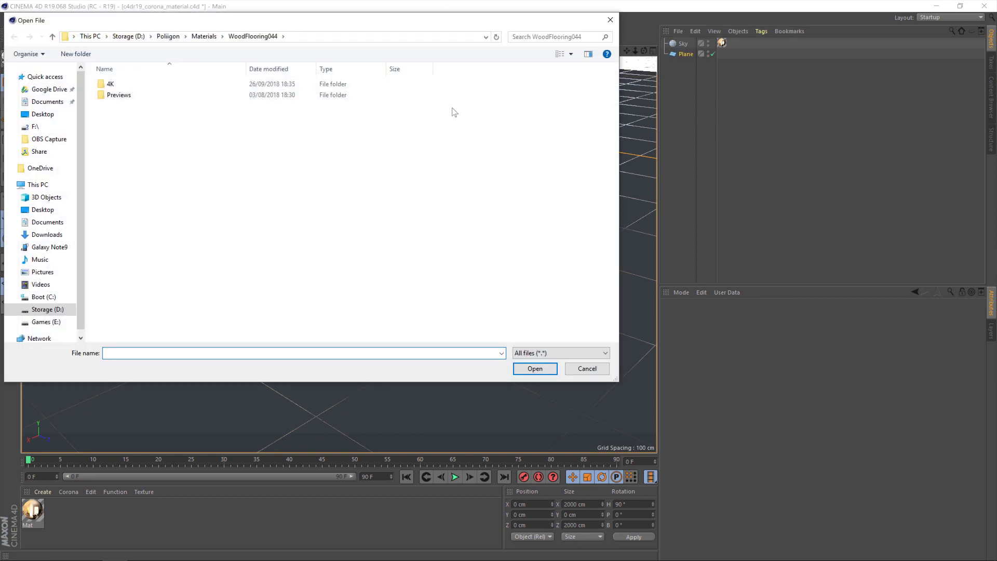
left_click(46, 197)
left_click(42, 210)
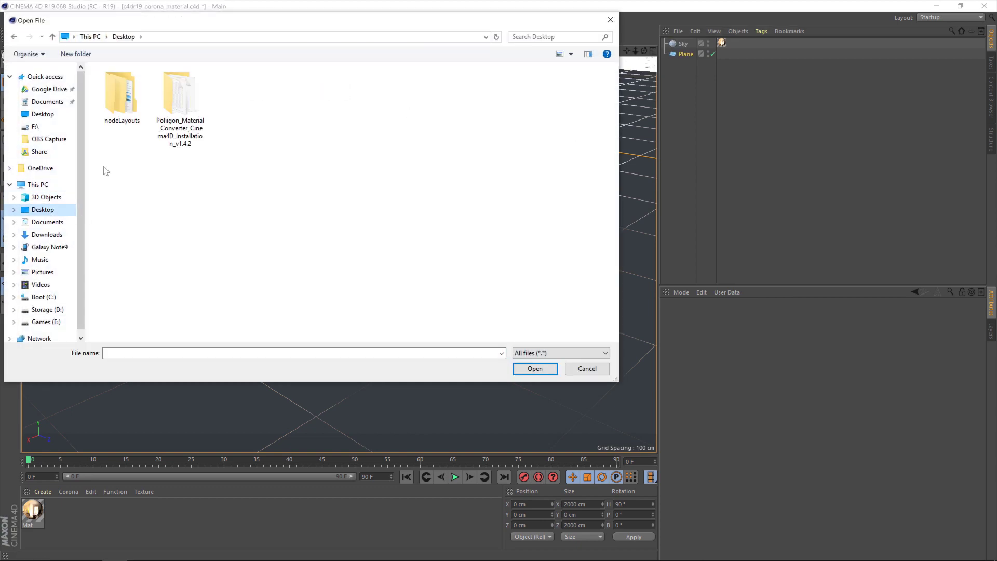
double_click(181, 127)
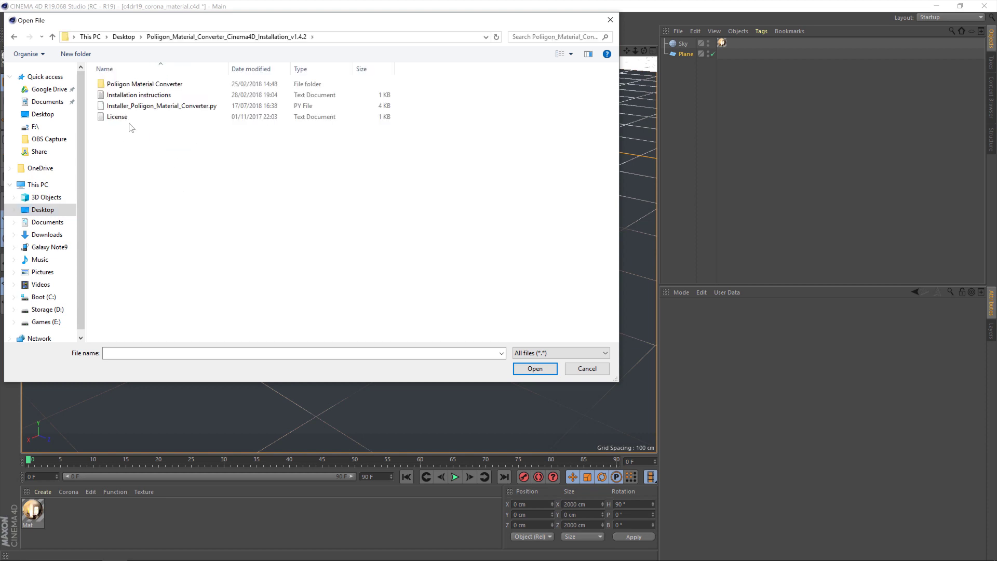
left_click(178, 106)
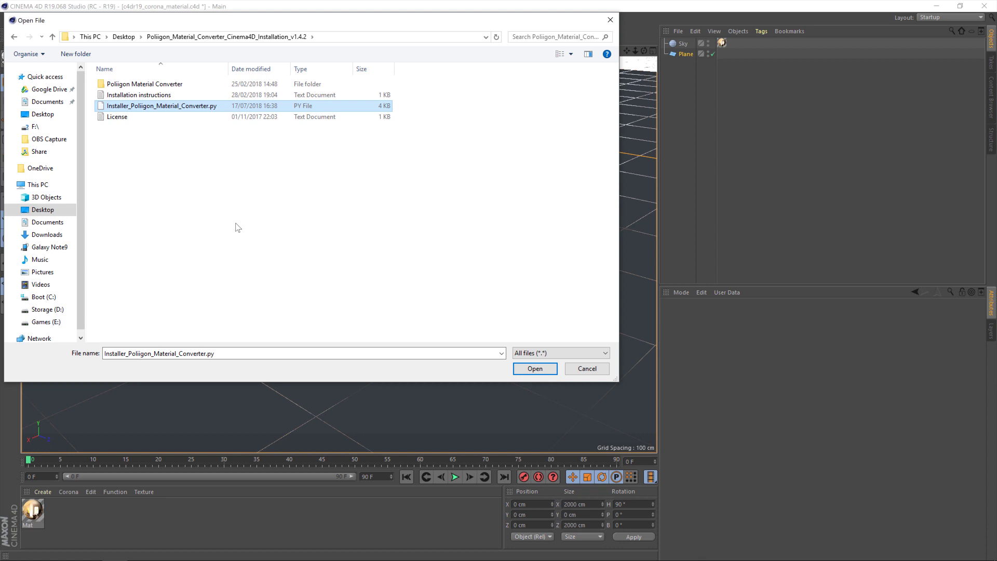
left_click(535, 369)
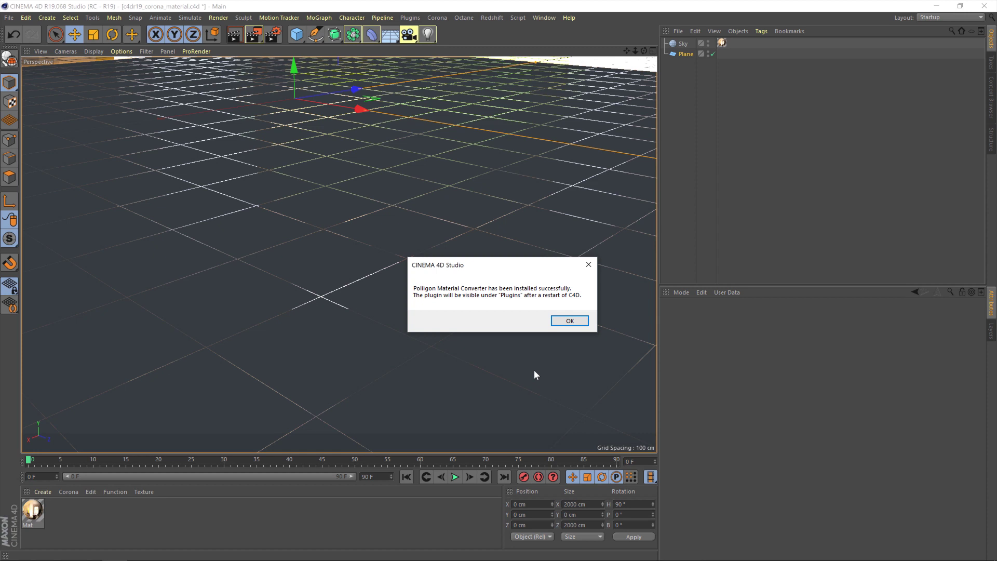
left_click(560, 322)
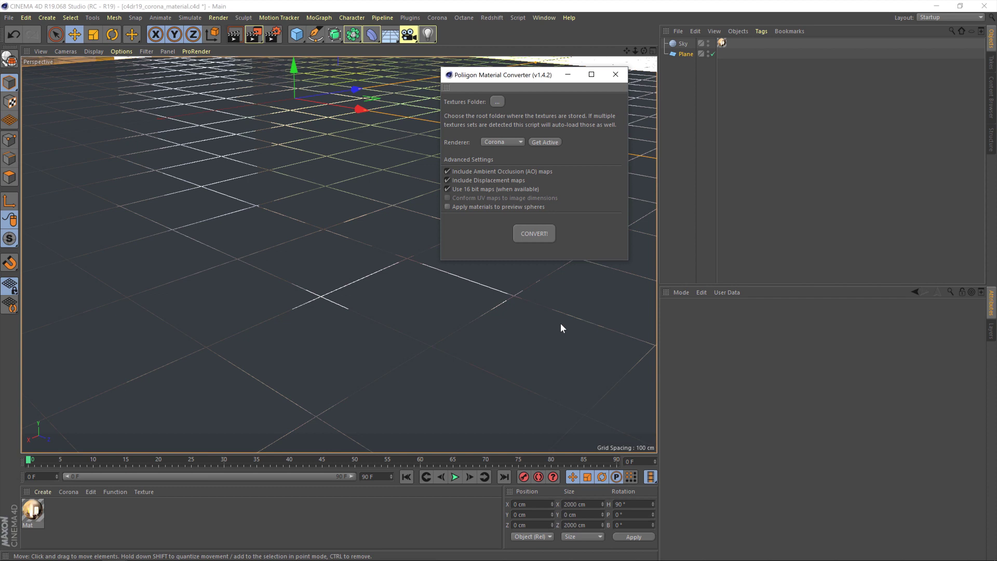
Set the converter's Textures Folder to D:\Poliigon\Materials\WoodFlooring044
left_click(497, 102)
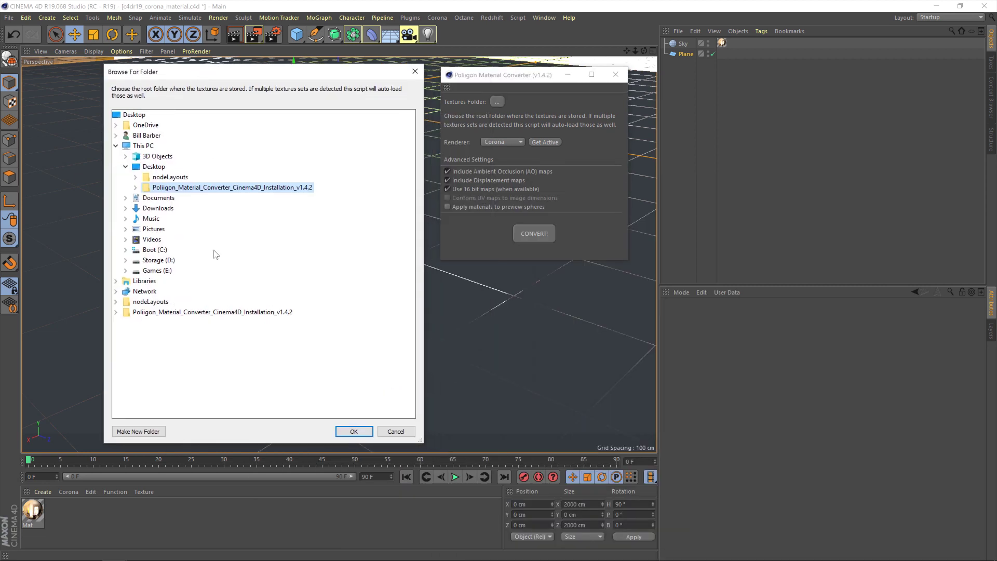
left_click(125, 260)
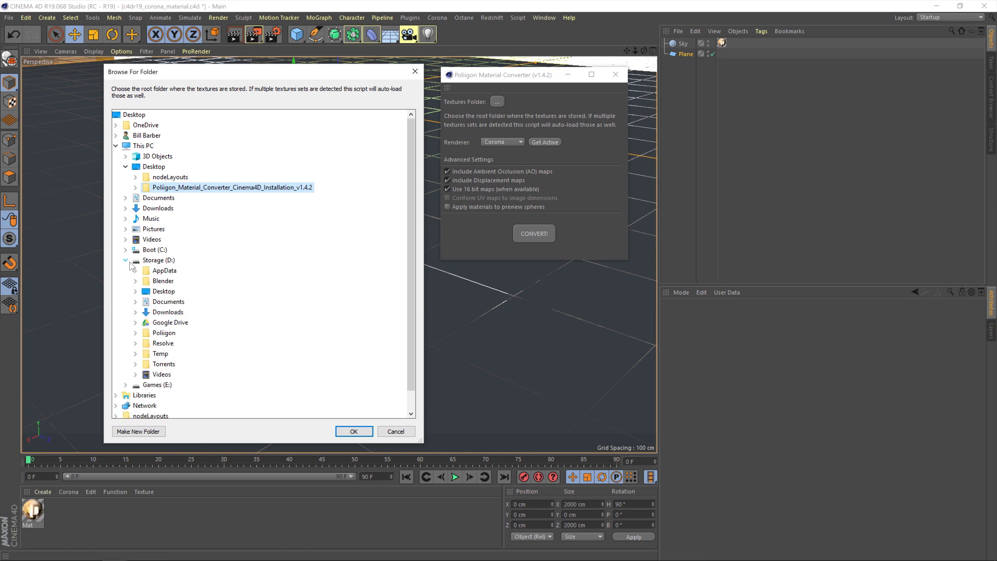
double_click(171, 333)
double_click(175, 302)
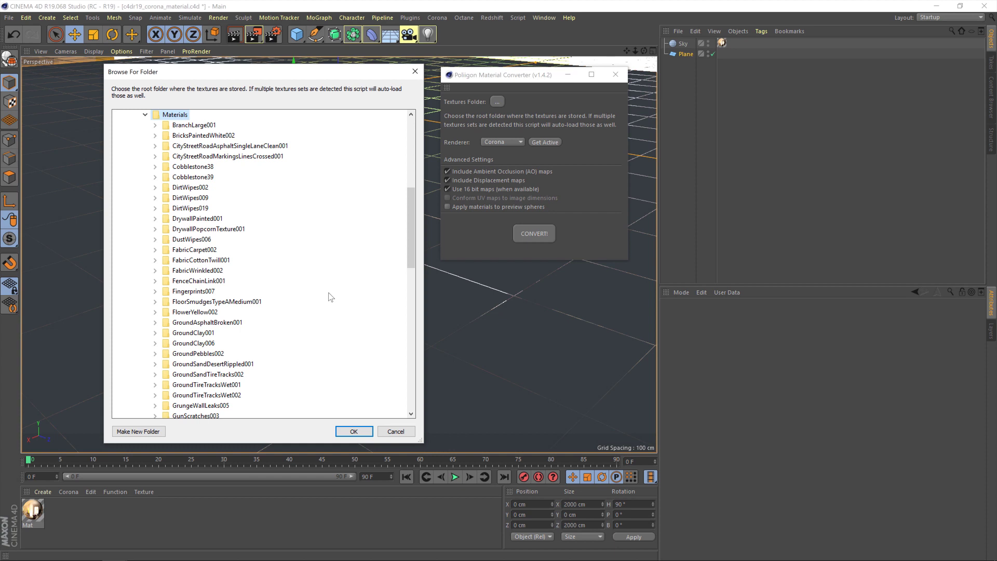
scroll(331, 297, "down", 15)
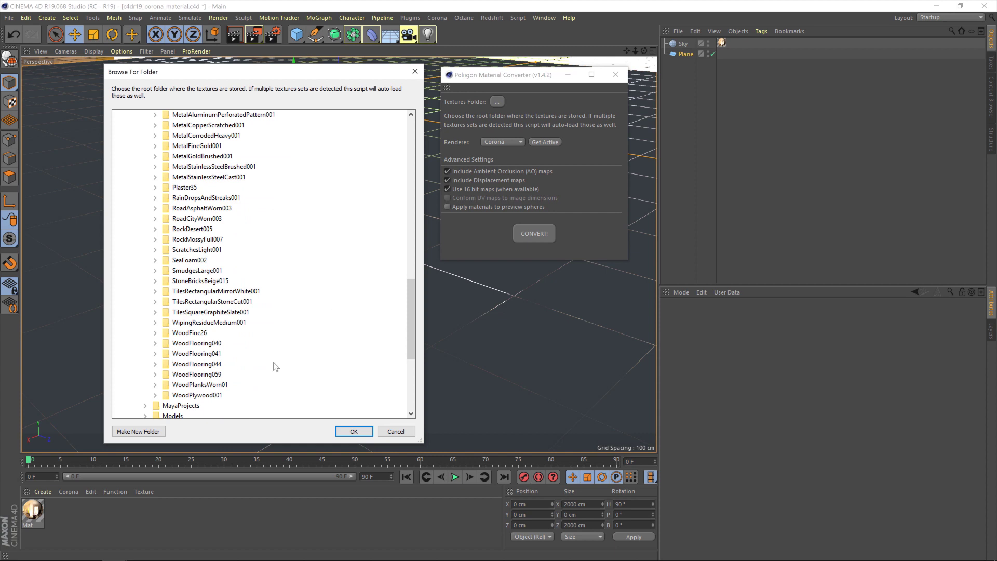
left_click(183, 364)
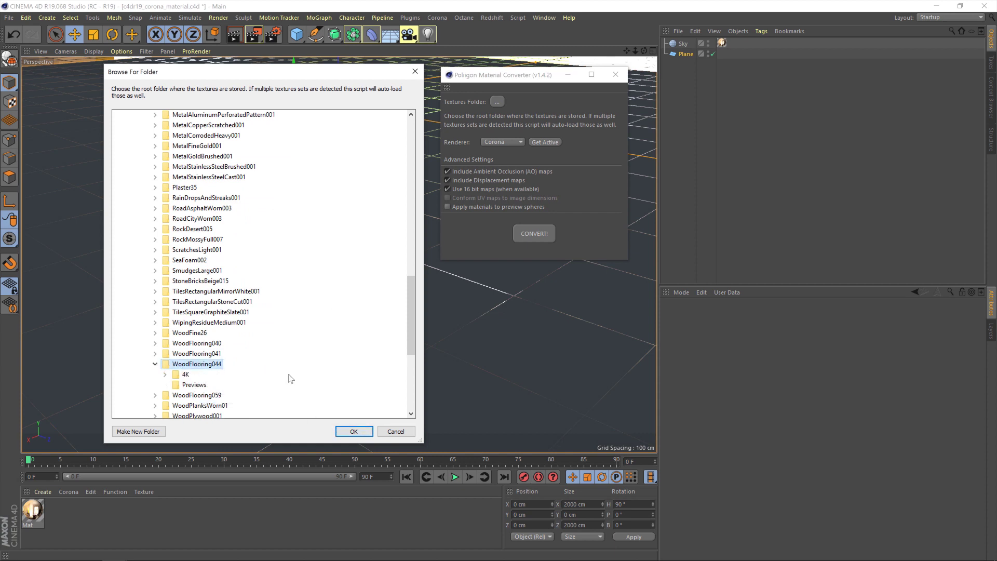
left_click(352, 432)
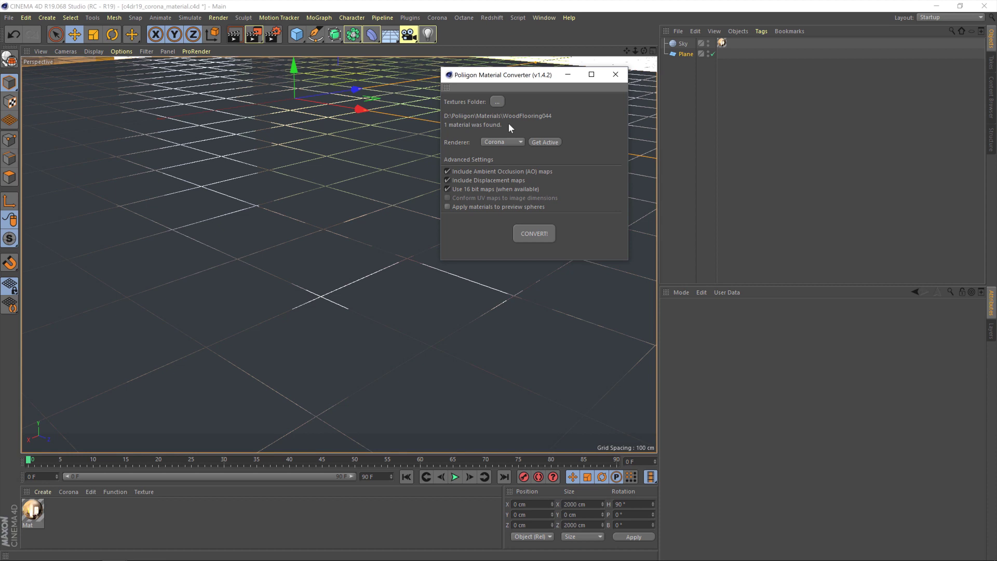
Keep Corona as the converter's target renderer
left_click(518, 141)
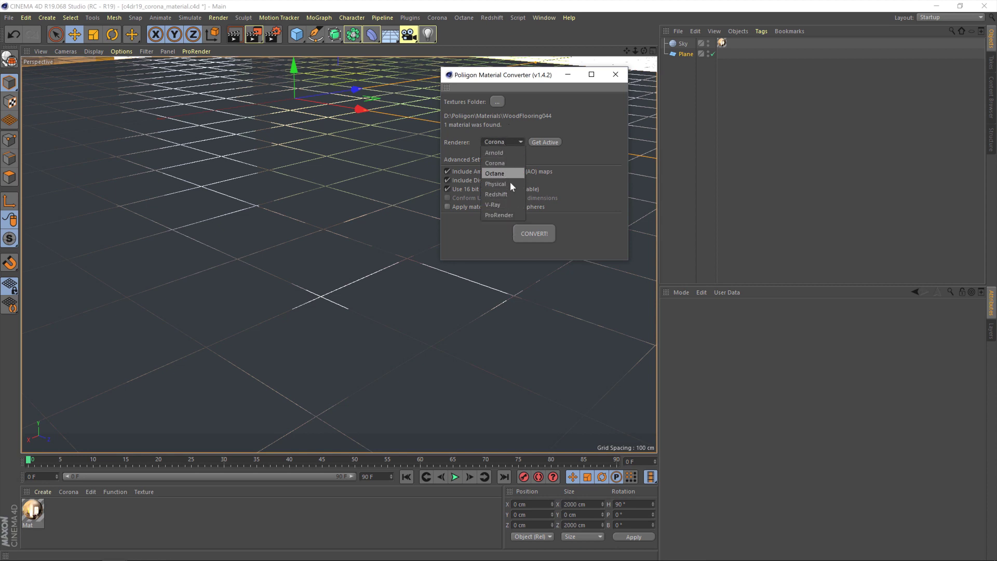
left_click(496, 162)
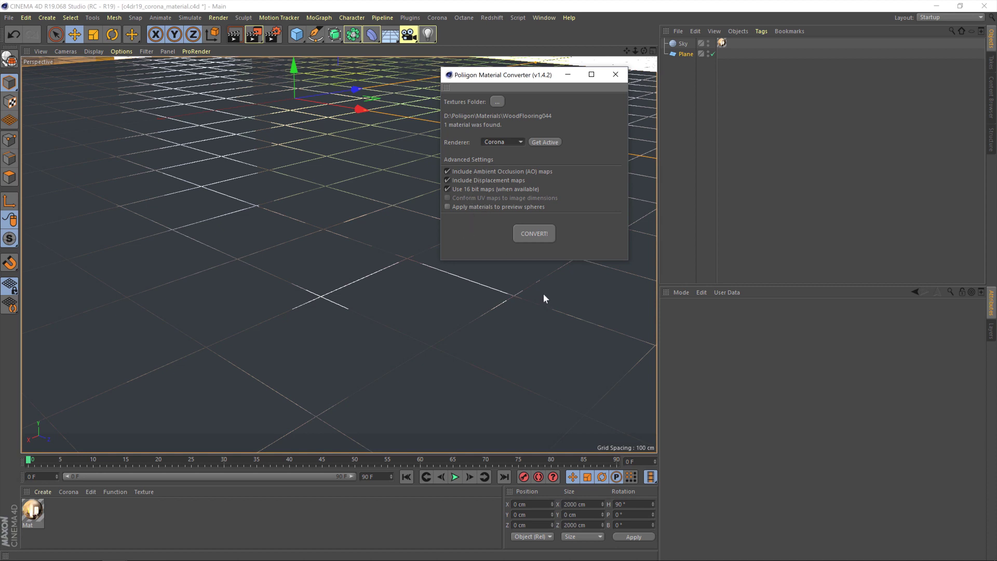
Convert WoodFlooring044 to a Corona material and close the converter
left_click(546, 230)
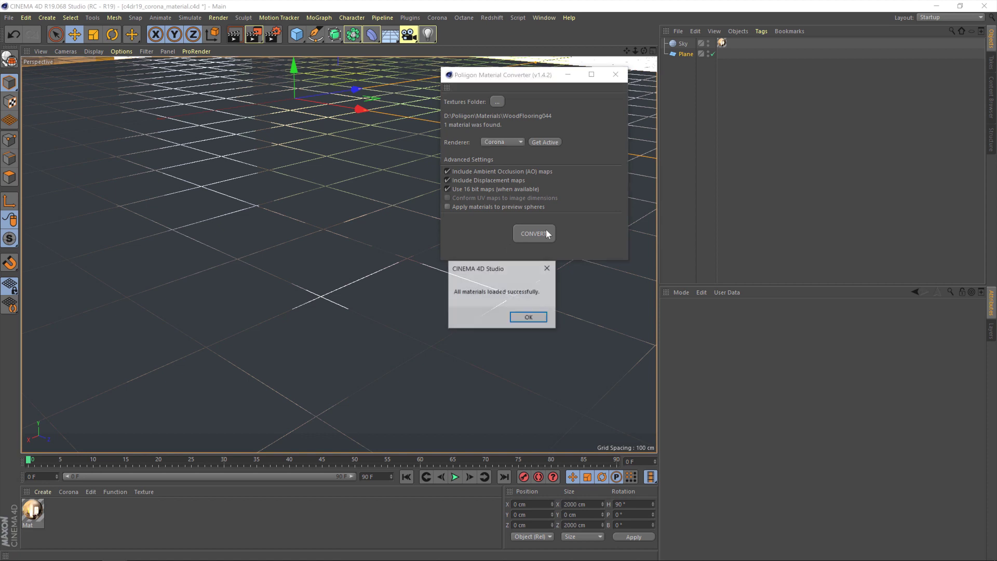
left_click(526, 316)
left_click(615, 74)
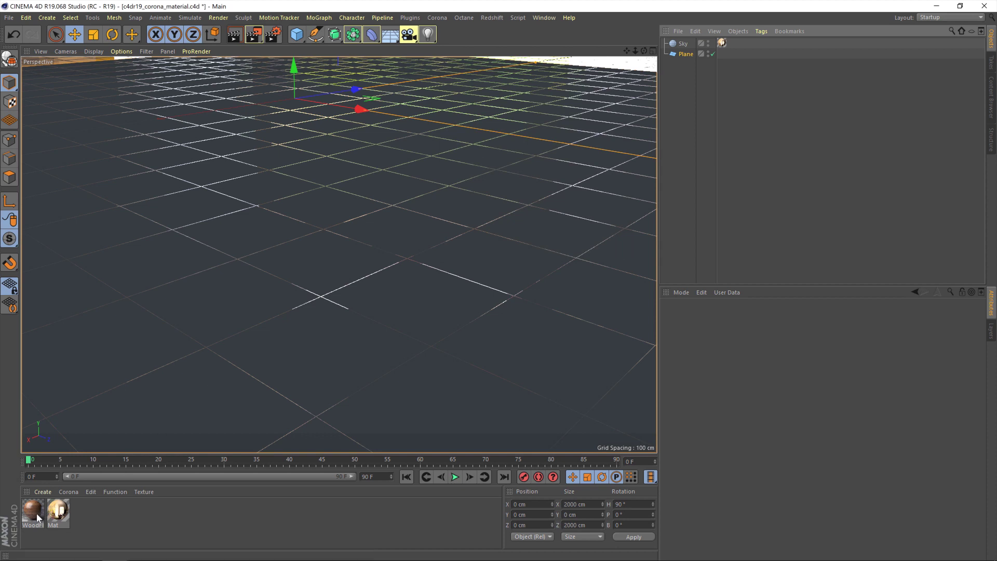
Apply the WoodFlooring044_4K material to the Plane, set Tiles U and V to 2, and render
left_click_drag(37, 517, 446, 201)
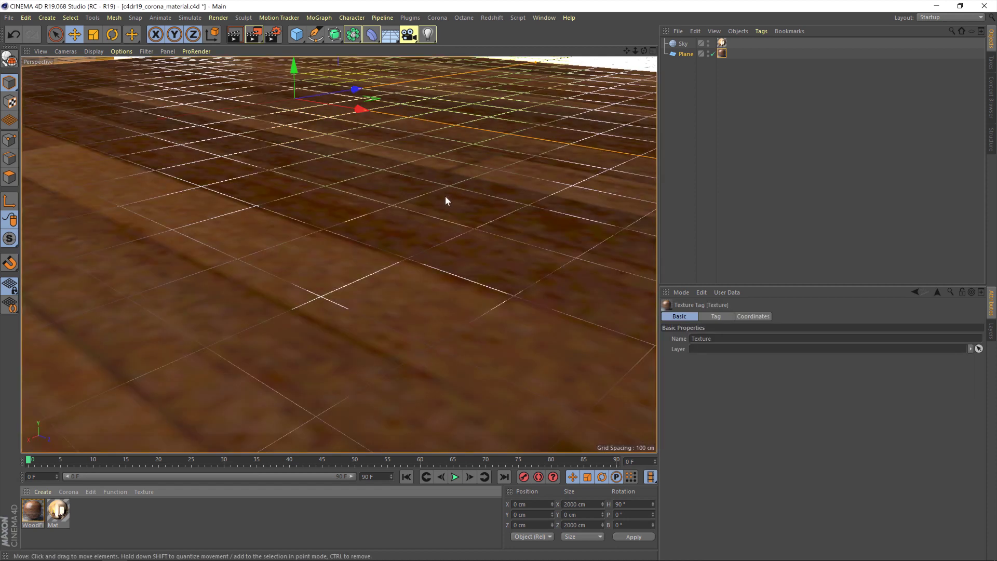
left_click(752, 316)
left_click(716, 316)
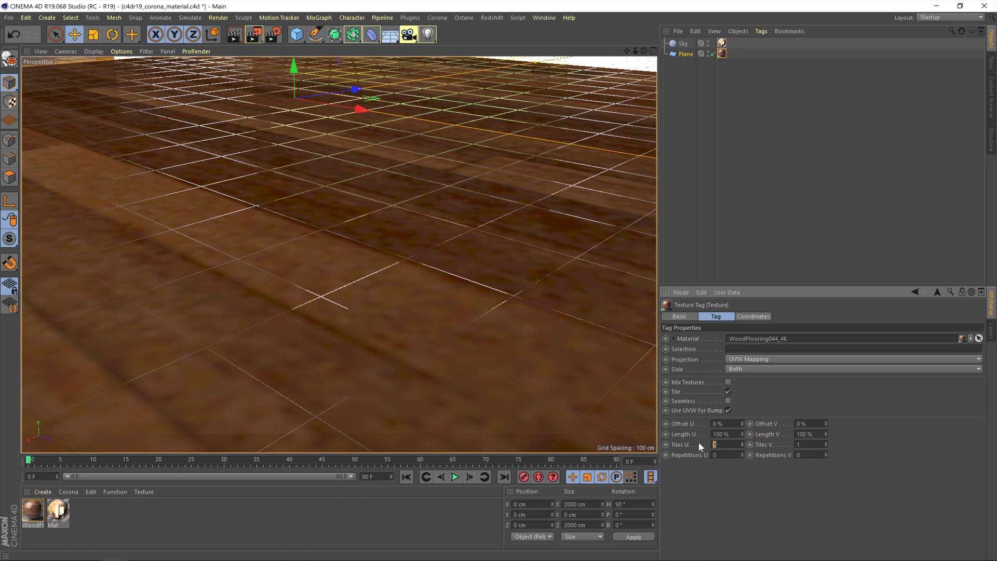
key("Tab")
type("2")
key("Return")
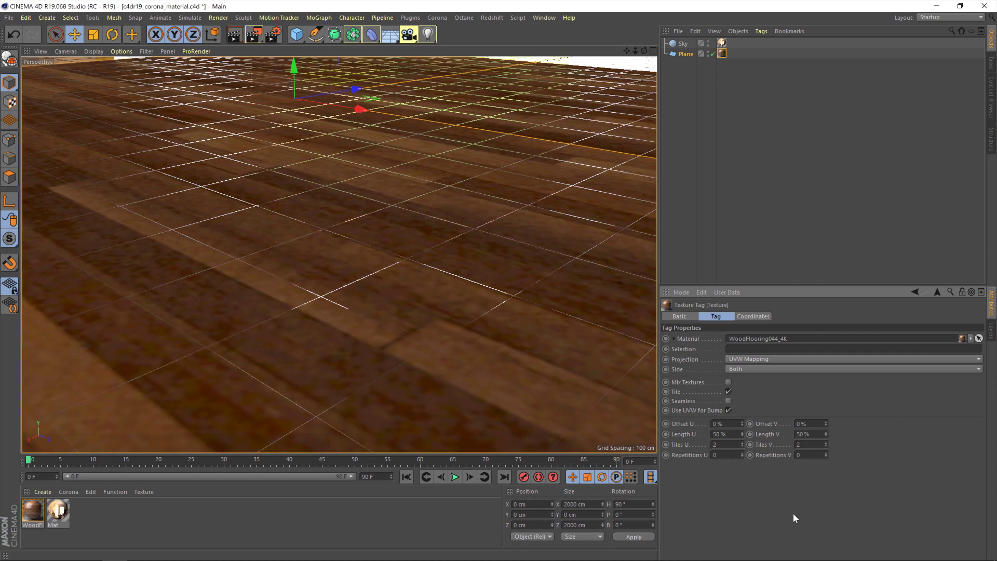
left_click(254, 34)
Review the finished render in the Picture Viewer, then close it
left_click_drag(474, 107, 436, 43)
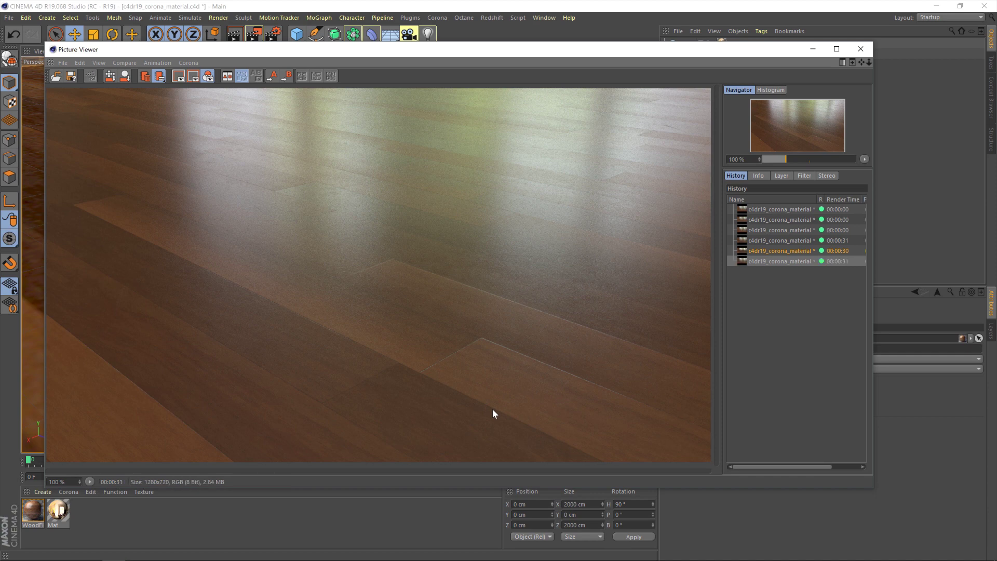
left_click(857, 54)
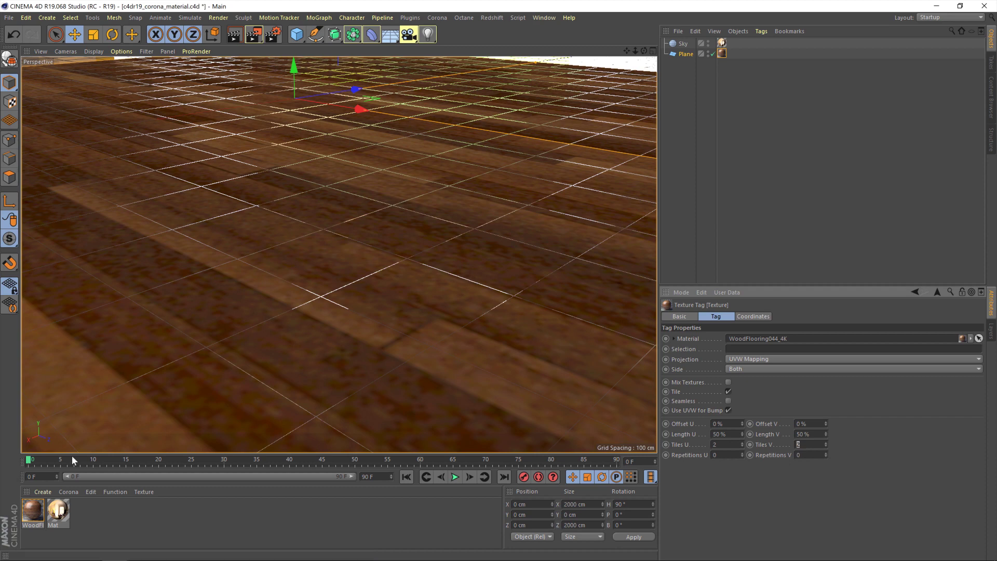
Open the WoodFlooring044_4K material in the Material Editor and enlarge the window
double_click(33, 511)
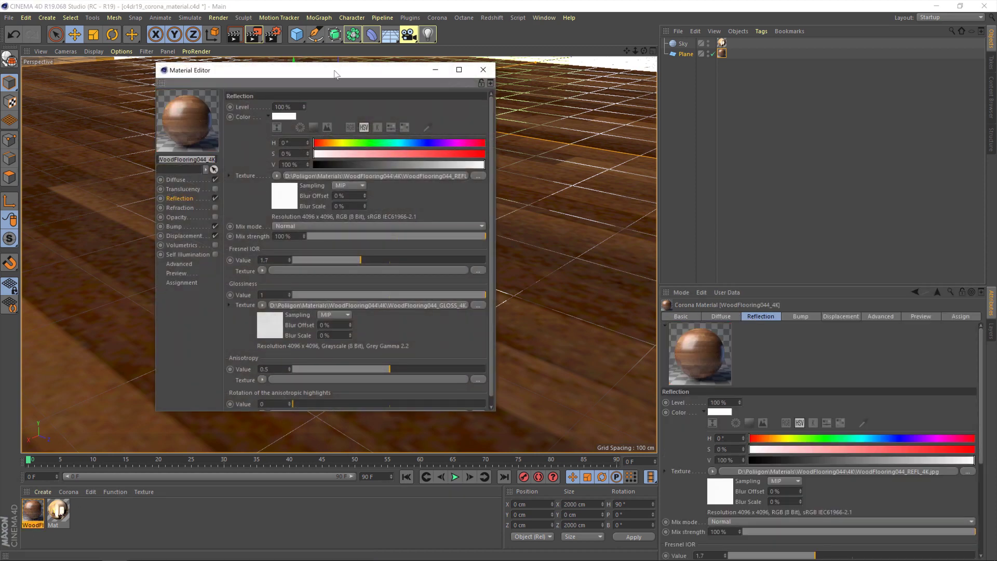
left_click_drag(335, 73, 378, 50)
left_click_drag(539, 392, 642, 544)
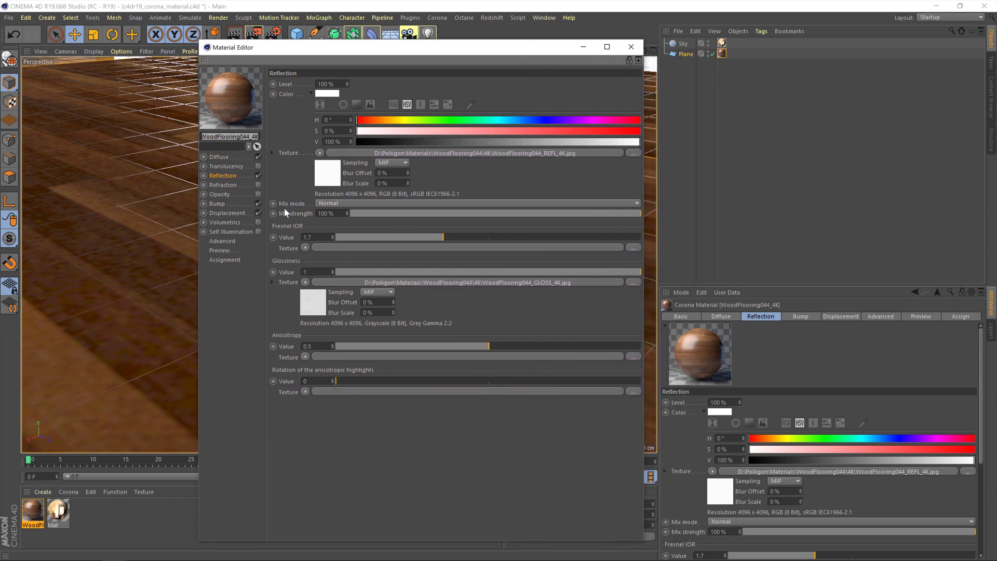
Browse the material's channels, then show Reflection's WoodFlooring044_GLOSS_4K.jpg glossiness bitmap settings
left_click(231, 166)
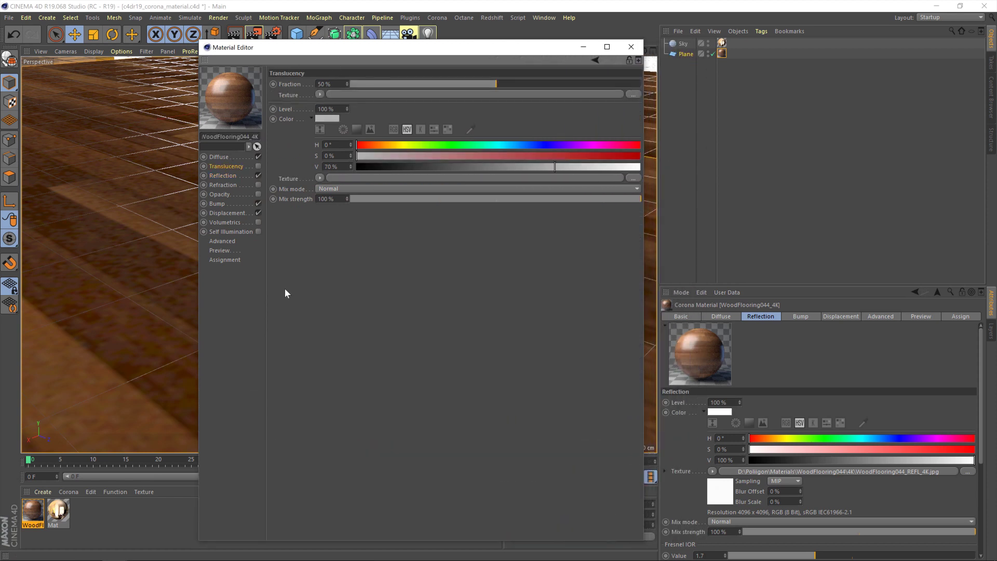
left_click(219, 156)
left_click(223, 222)
left_click(233, 185)
left_click(226, 210)
left_click(218, 203)
left_click(220, 185)
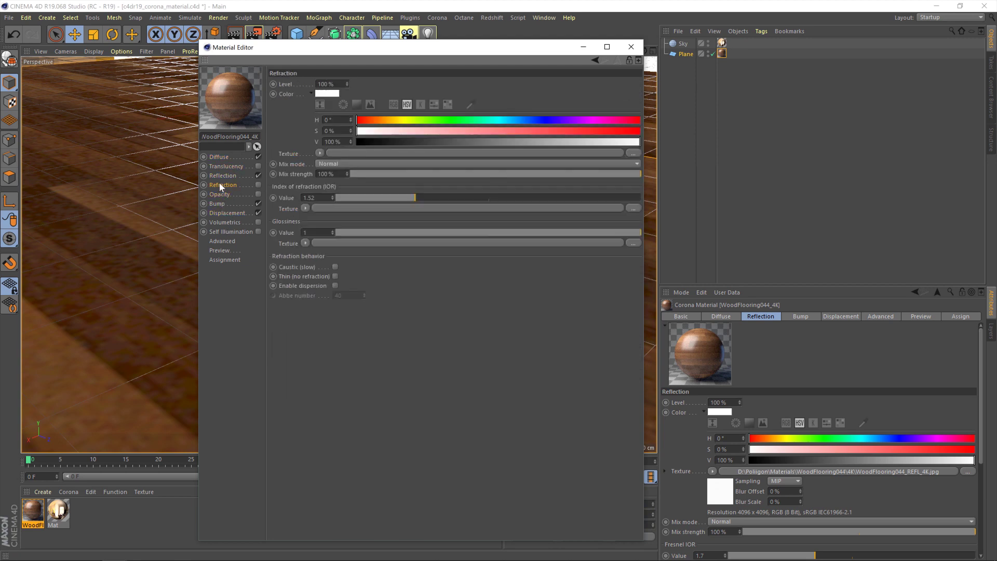
left_click(226, 166)
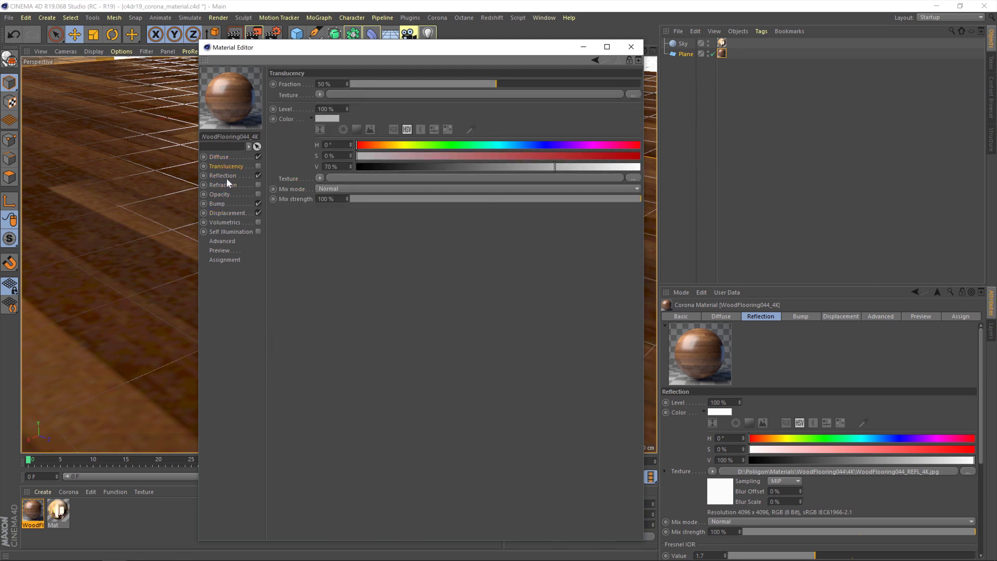
left_click(226, 177)
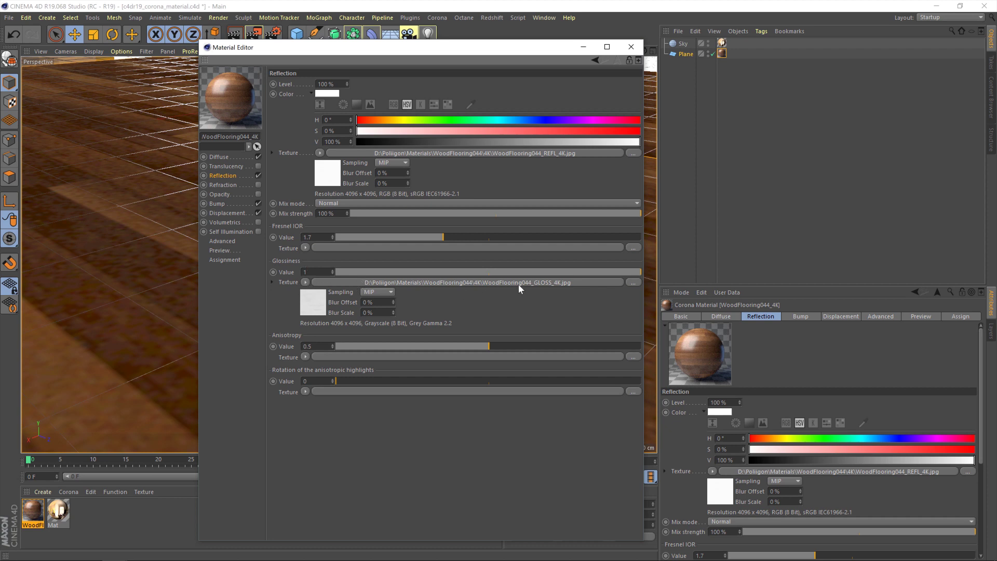
left_click(559, 283)
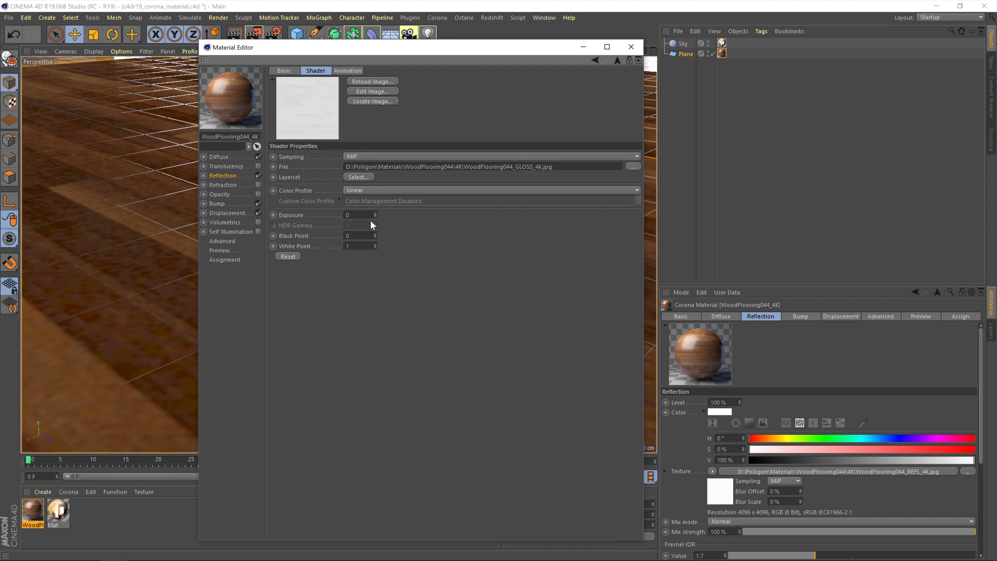
Replace the Glossiness texture with a Corona Color Mix shader holding the GLOSS_4K map, then open it
left_click(595, 61)
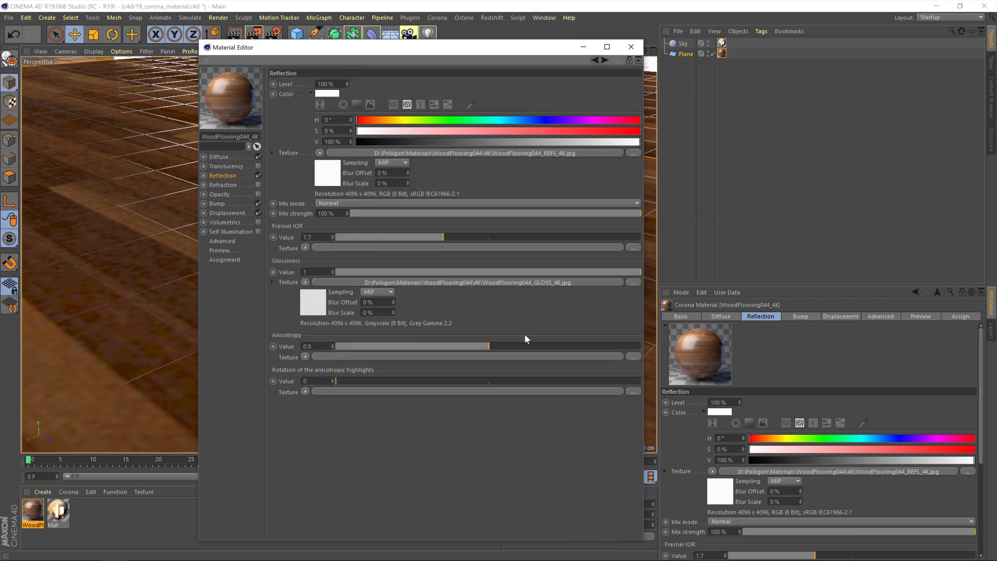
left_click(306, 283)
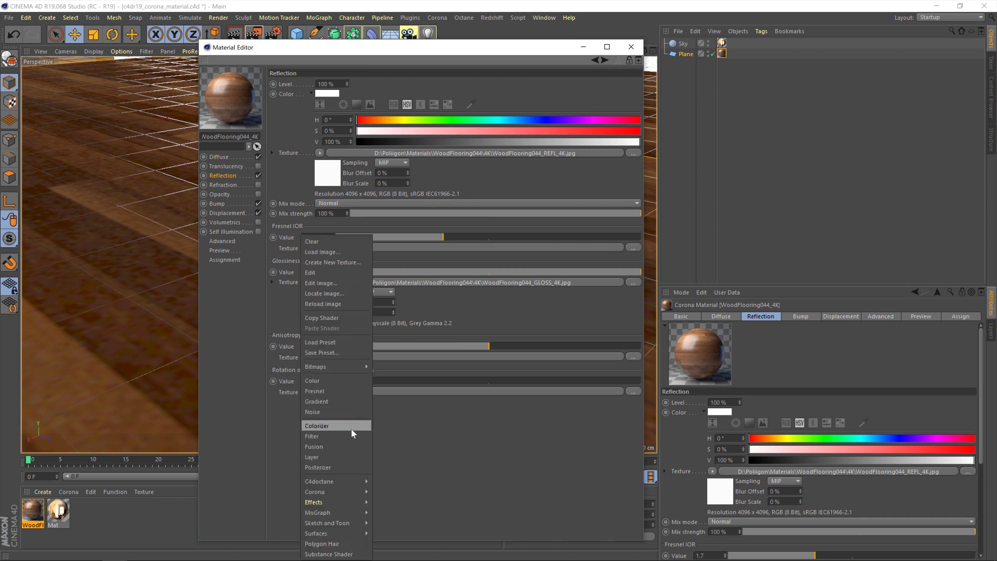
mouse_move(348, 493)
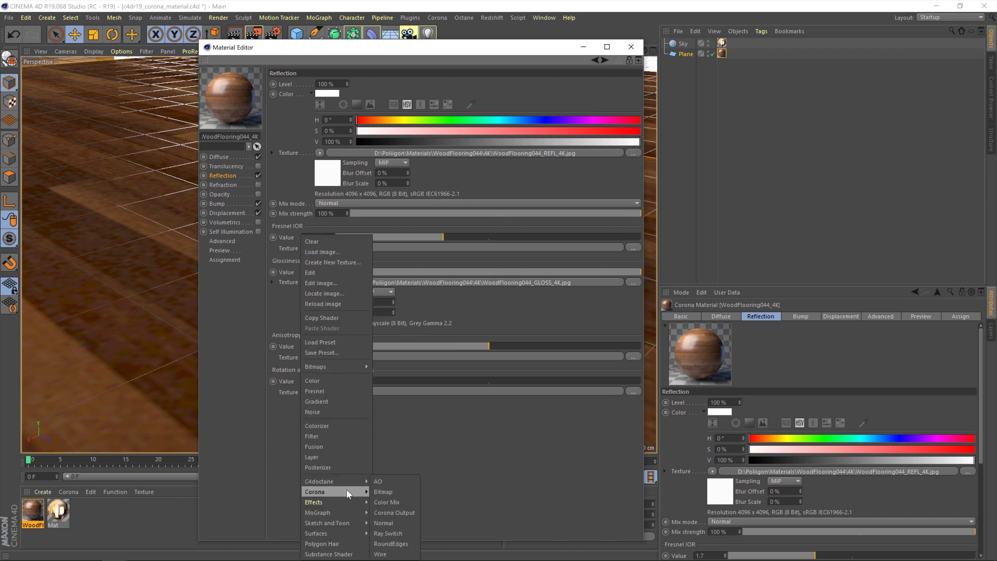
left_click(410, 502)
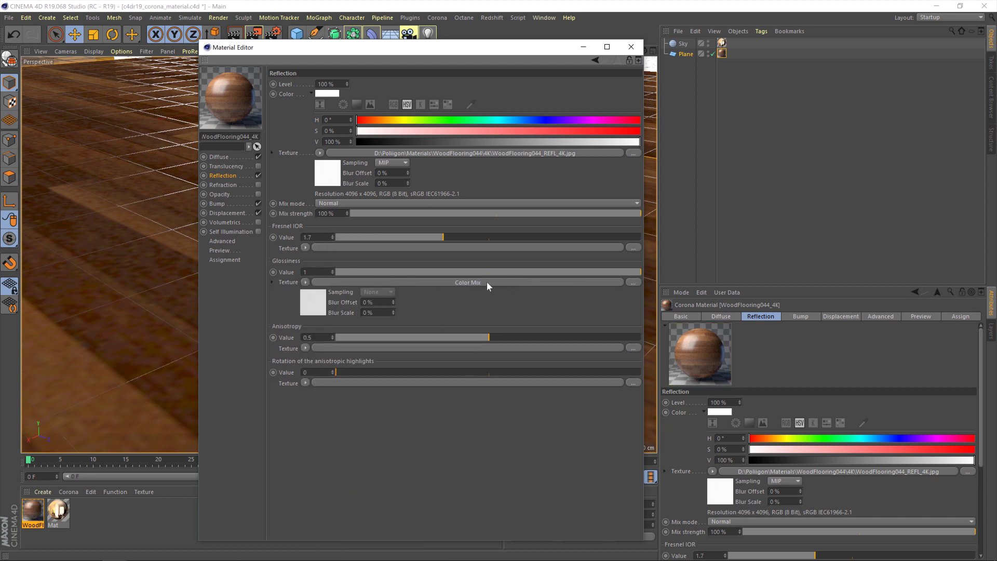
left_click(471, 283)
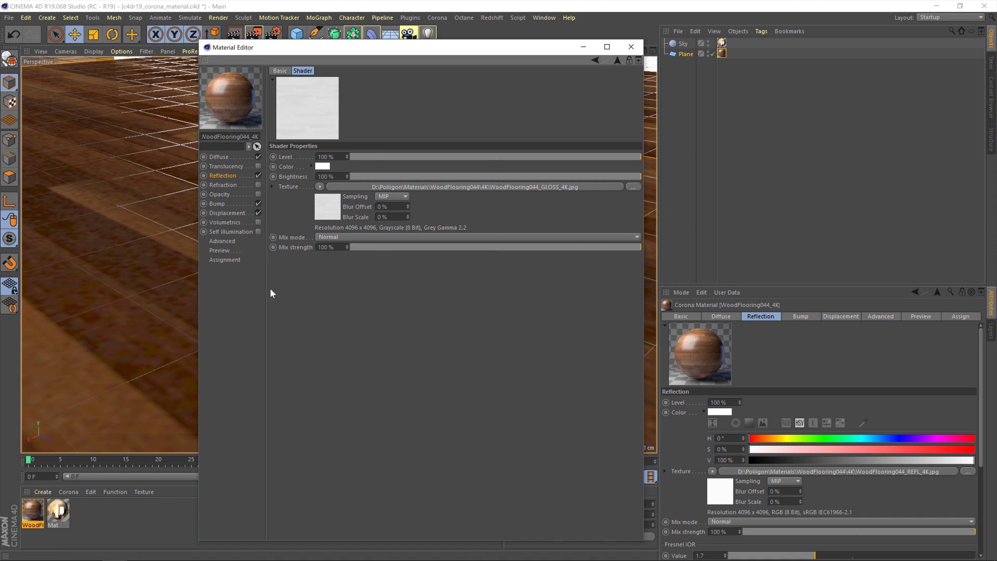
Name the Color Mix shader 'GLOSS Adjust' in its Basic tab
left_click(280, 71)
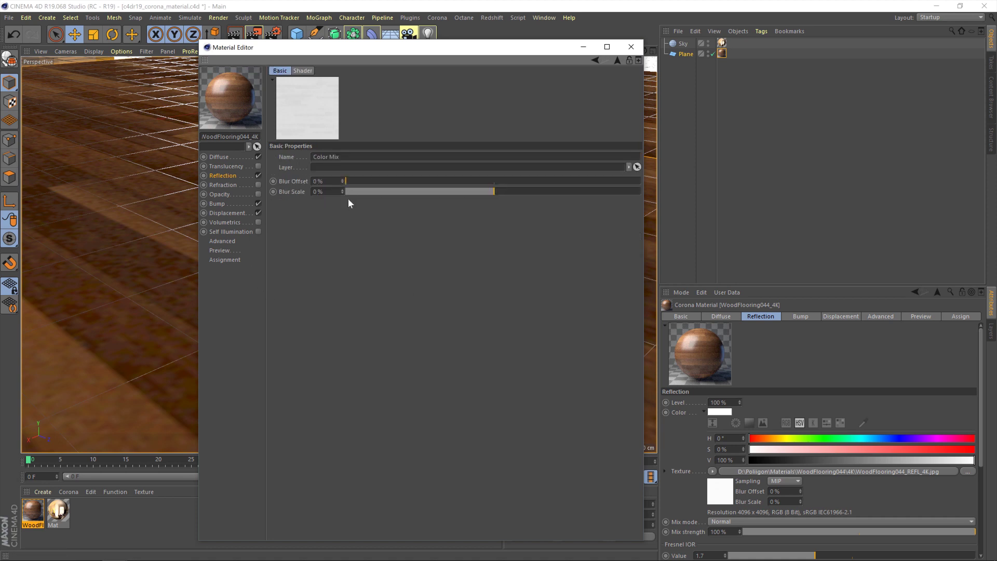
left_click(338, 156)
type("GLOSS Adjust")
left_click(304, 71)
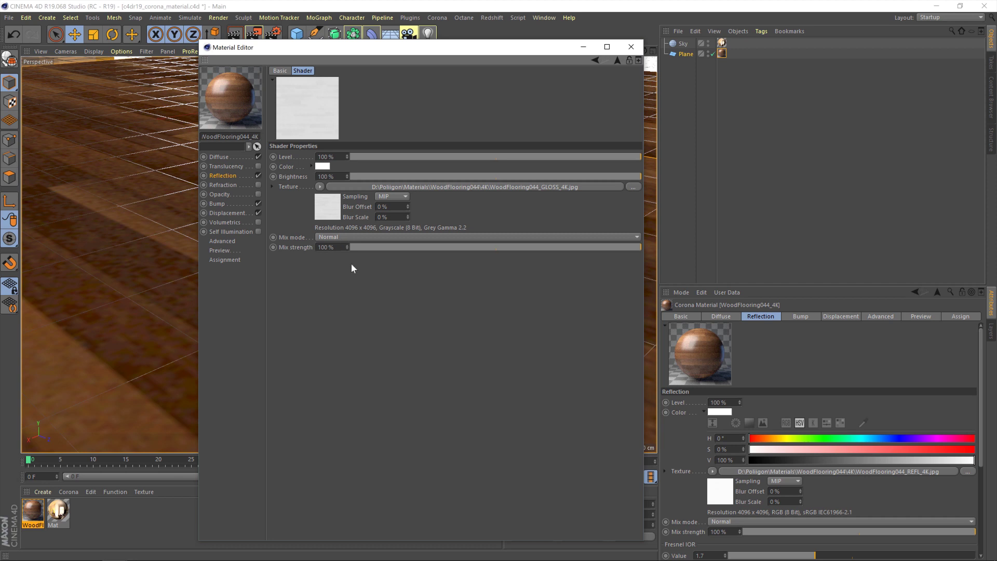
Set the GLOSS Adjust Mix mode to Multiply and drag Mix strength down to 0%
left_click(344, 237)
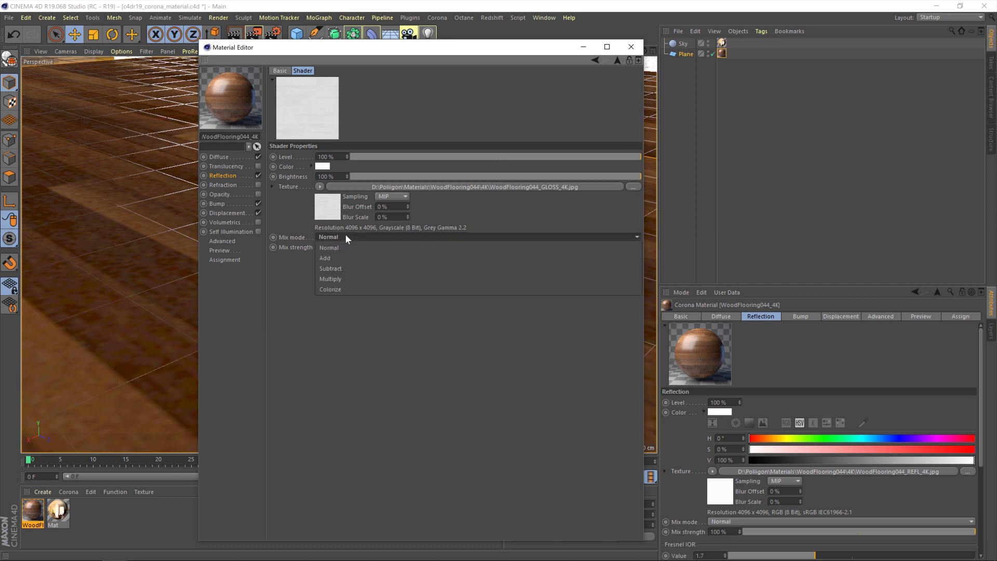
left_click(345, 279)
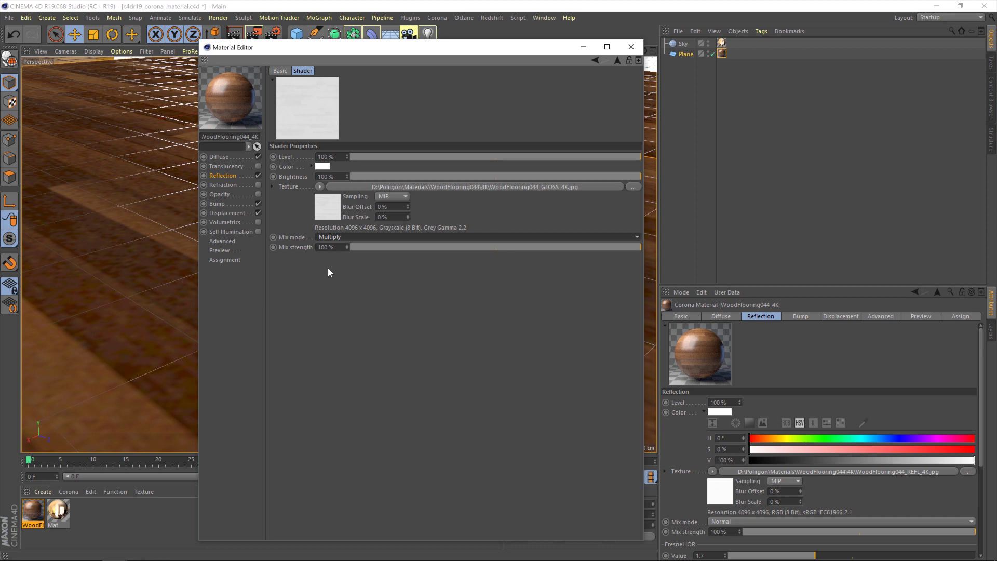
left_click_drag(463, 247, 300, 246)
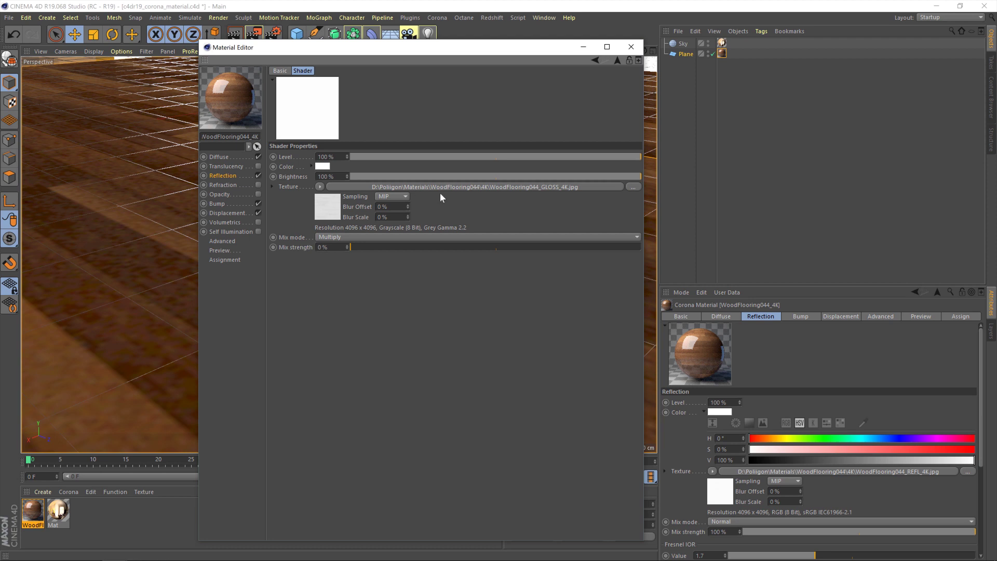
Try several Mix strength values, settle on 70%, and return to Reflection
left_click_drag(453, 249, 246, 294)
left_click_drag(372, 248, 490, 248)
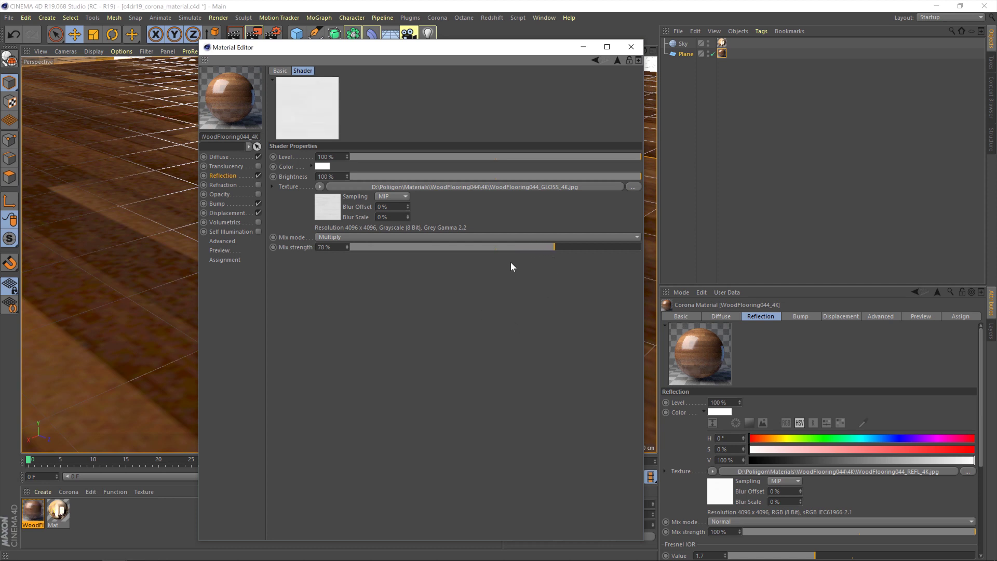
left_click(596, 60)
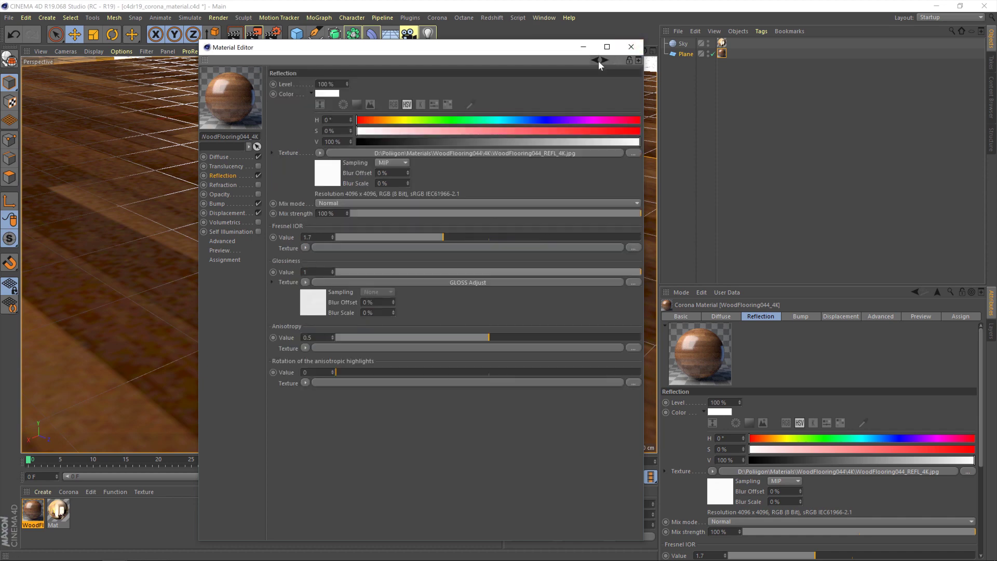
Re-render the wood floor with the 70% gloss adjustment and compare it against the previous render in the Picture Viewer history
left_click(630, 46)
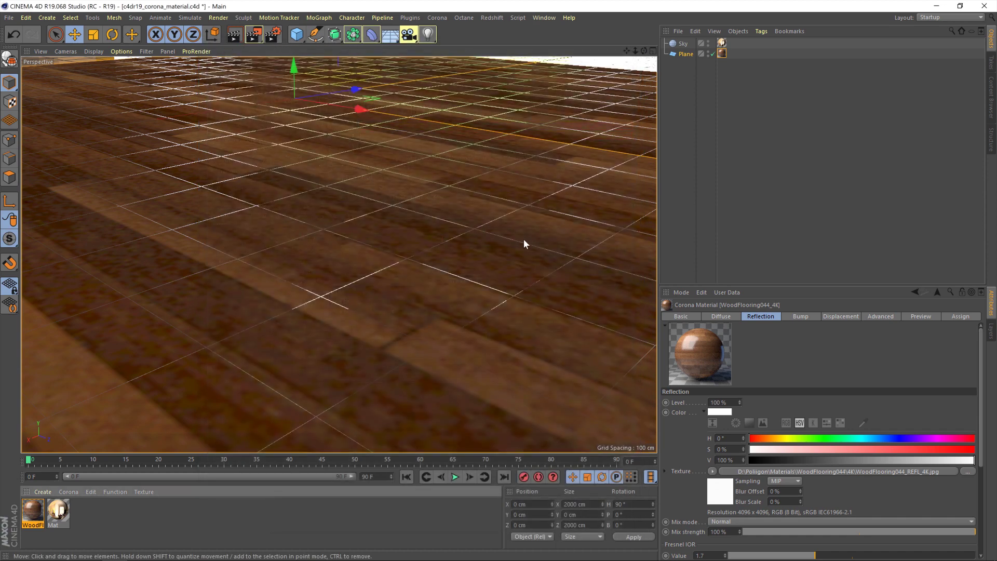
left_click(254, 34)
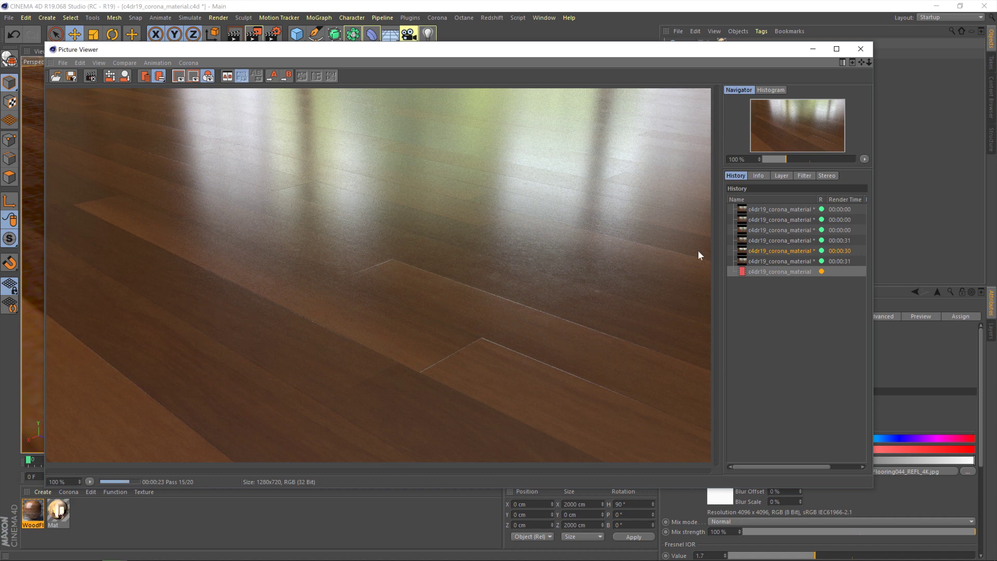
left_click(772, 262)
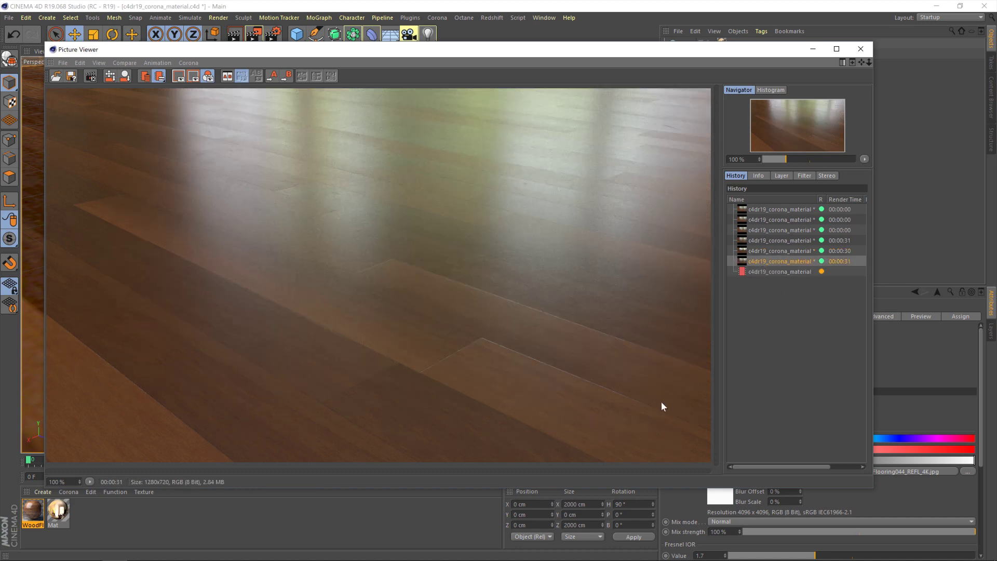
left_click(771, 272)
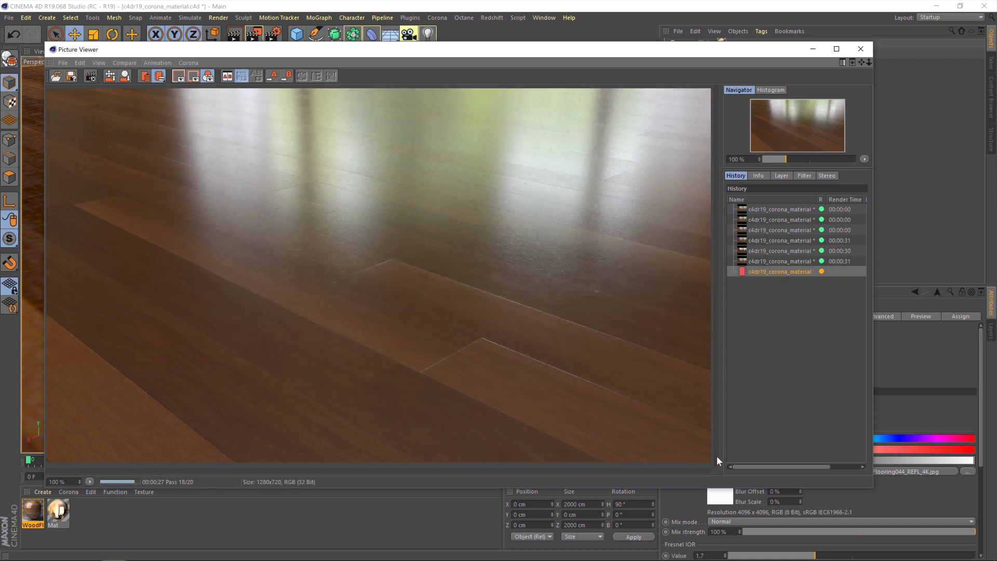